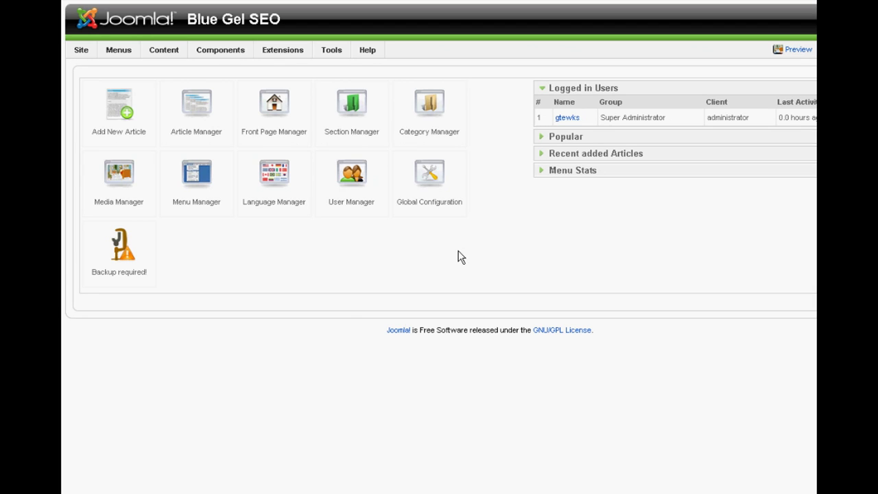
- Open the User Manager and look through the front-end and back-end group options on a new user form, from Author to Administrator
mouse_move(81, 52)
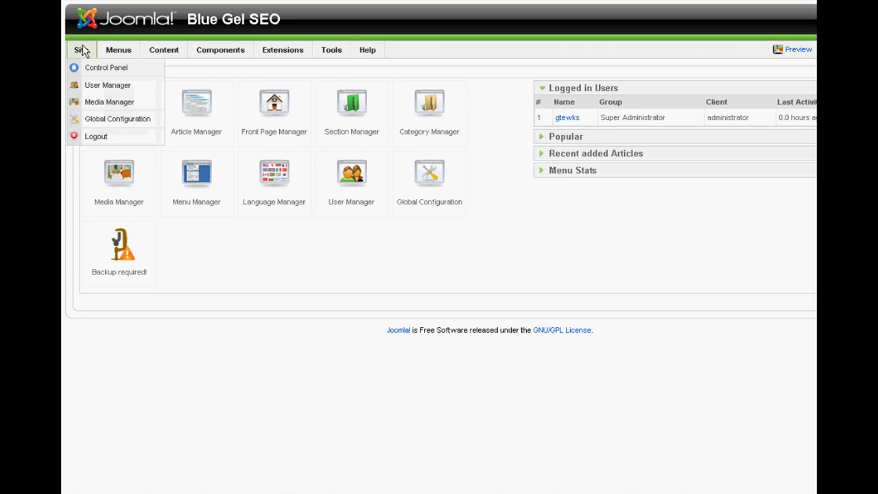
left_click(88, 87)
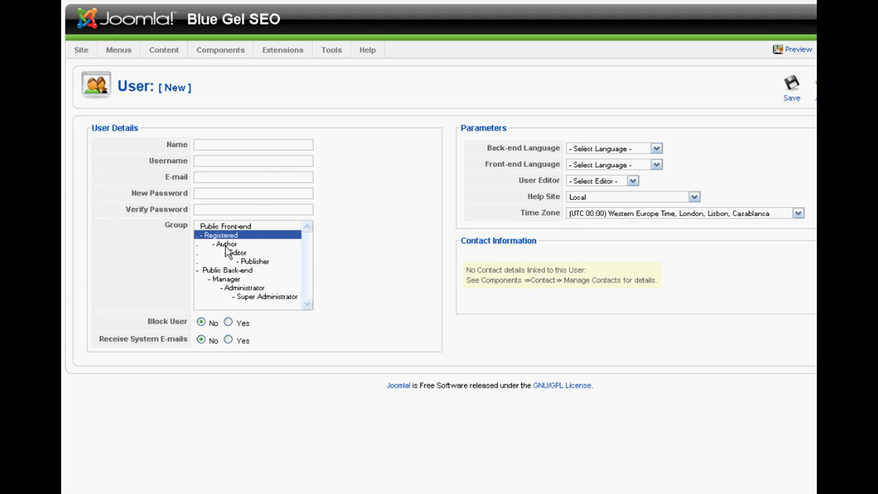
left_click(225, 246)
left_click(238, 255)
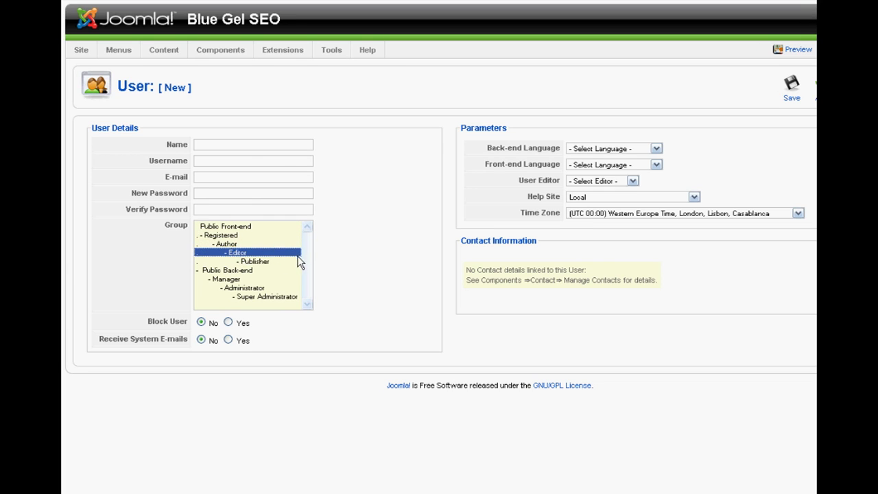
left_click(258, 263)
left_click(234, 271)
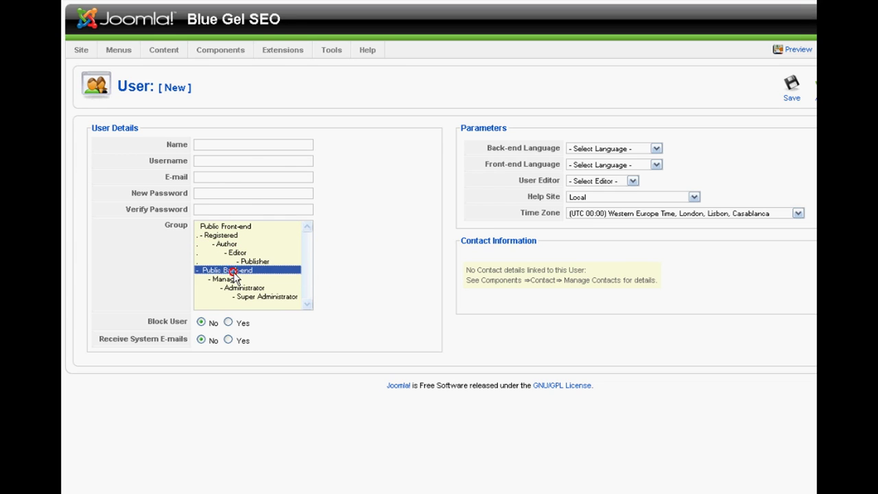
left_click(235, 280)
left_click(256, 288)
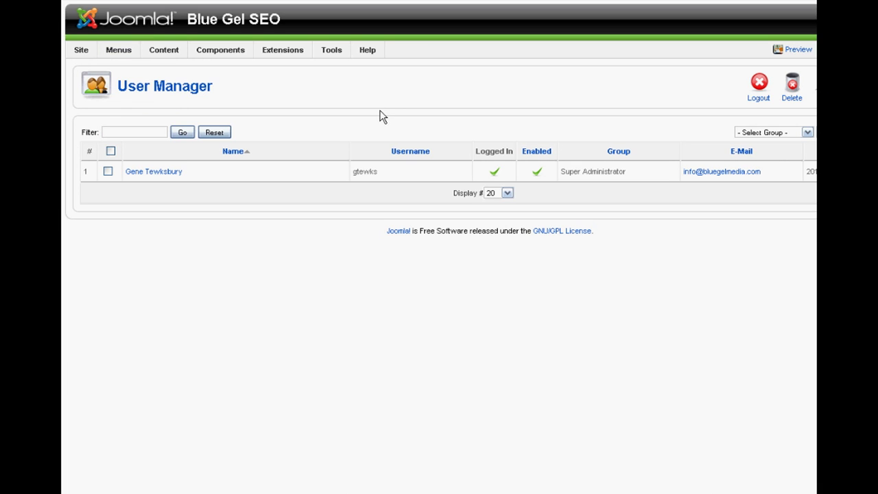
- Examine the main menu's items in the Menu Item Manager and the matching SEO Packages and SEO Software dropdowns on the live site
scroll(323, 178, "down", 1)
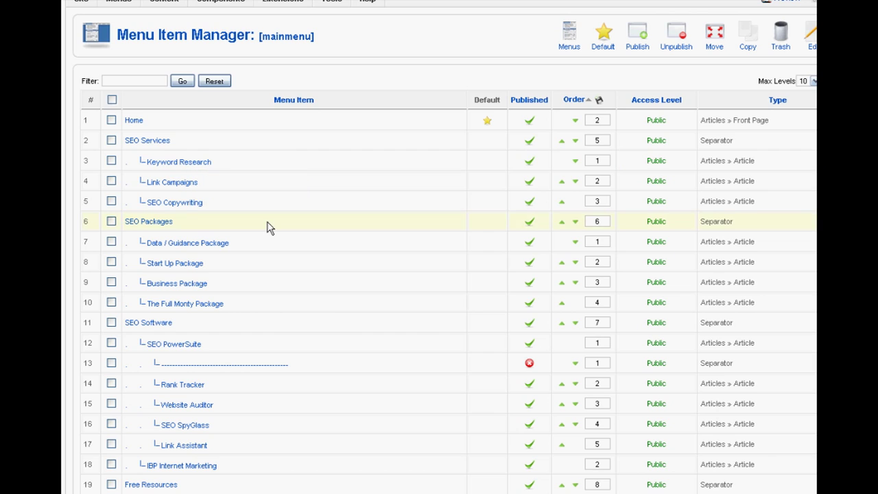
scroll(268, 223, "down", 2)
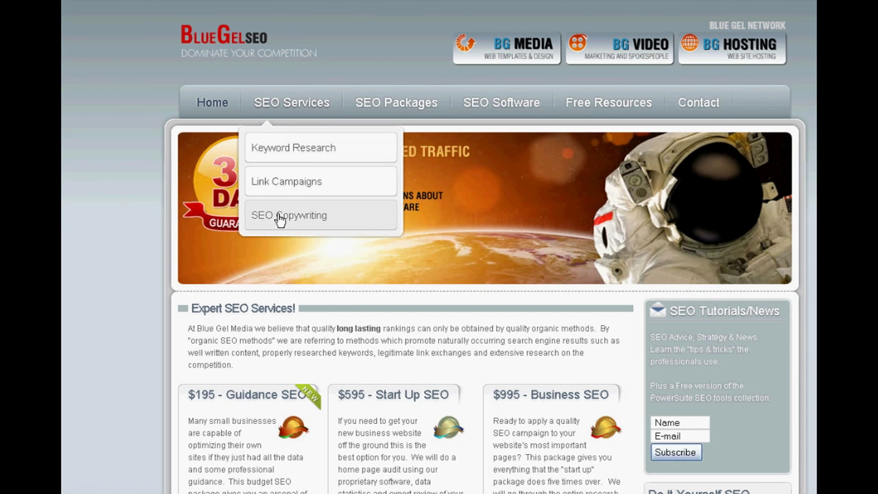
mouse_move(389, 103)
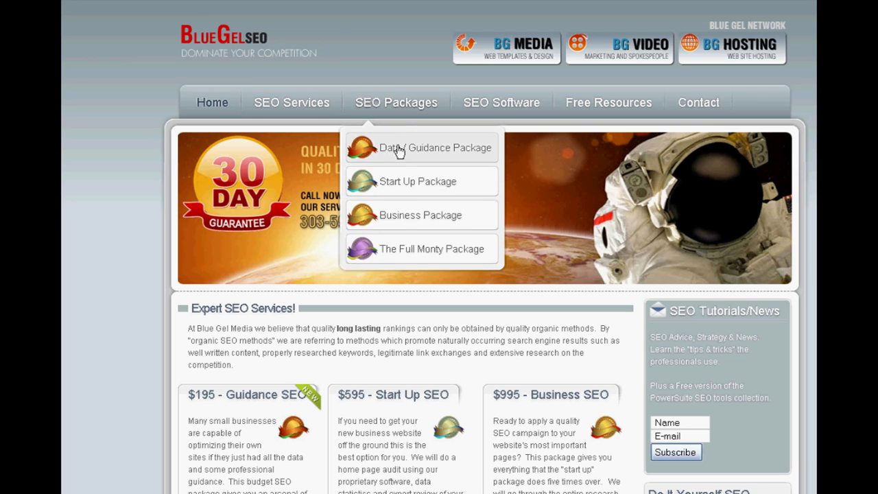
mouse_move(502, 103)
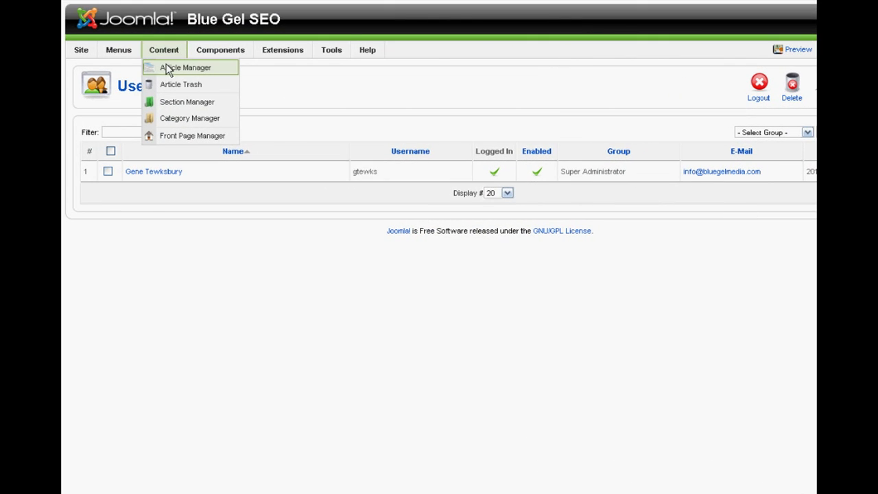
- Open the Article Manager and look at the section and category filter options without applying one
left_click(168, 68)
left_click(666, 60)
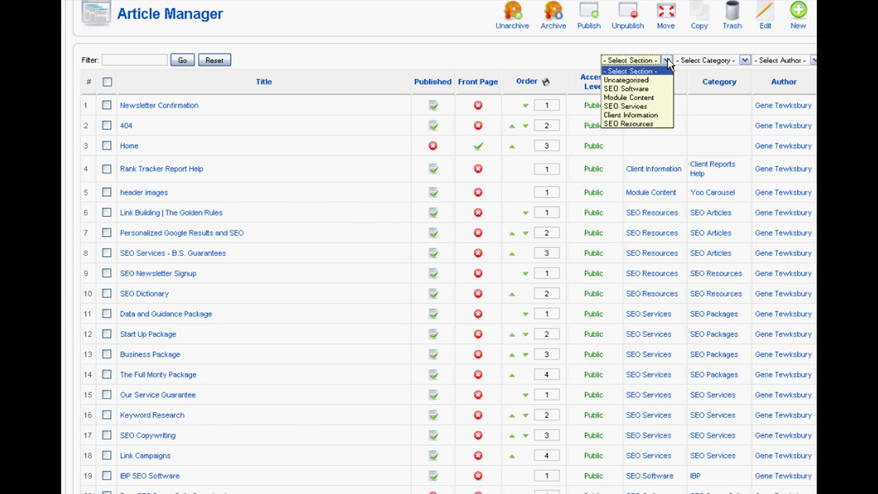
left_click(668, 61)
left_click(741, 60)
left_click(740, 61)
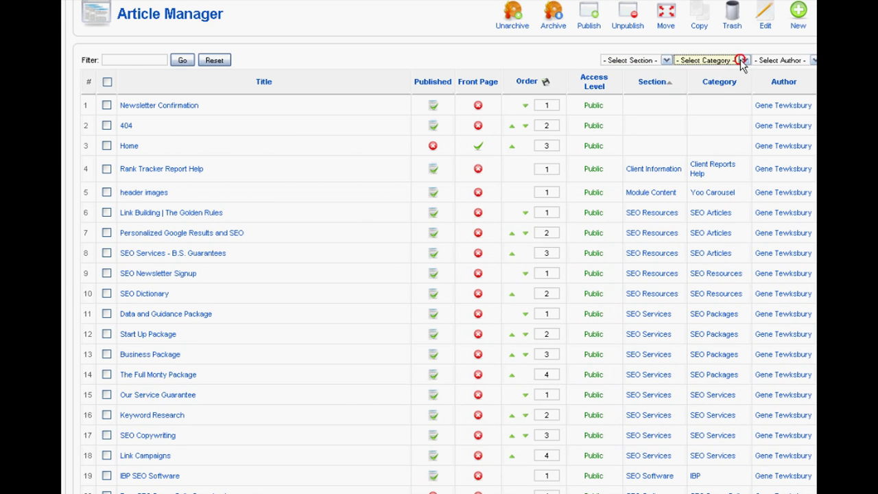
left_click(333, 59)
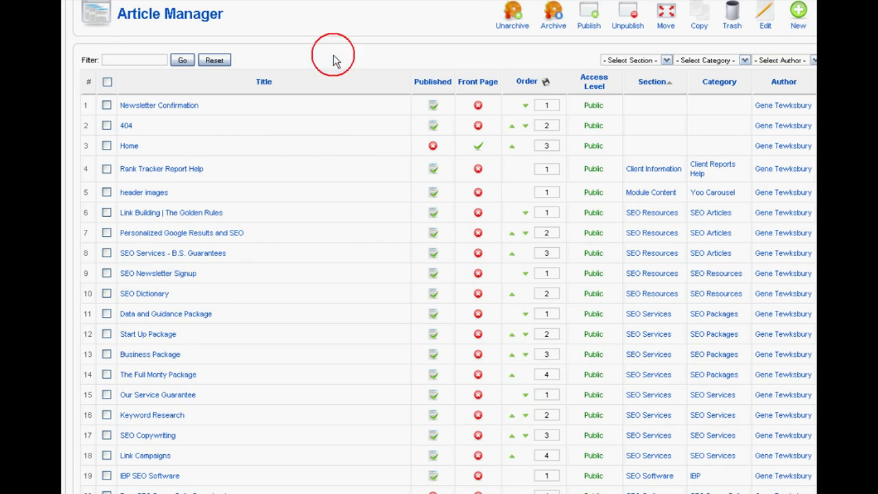
- Open the Data and Guidance Package article for editing
scroll(341, 115, "down", 3)
key("Tab")
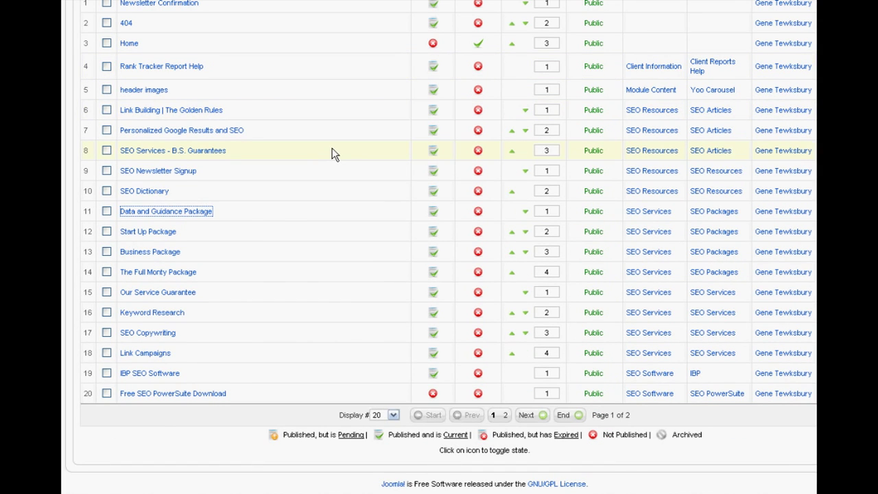
key("Return")
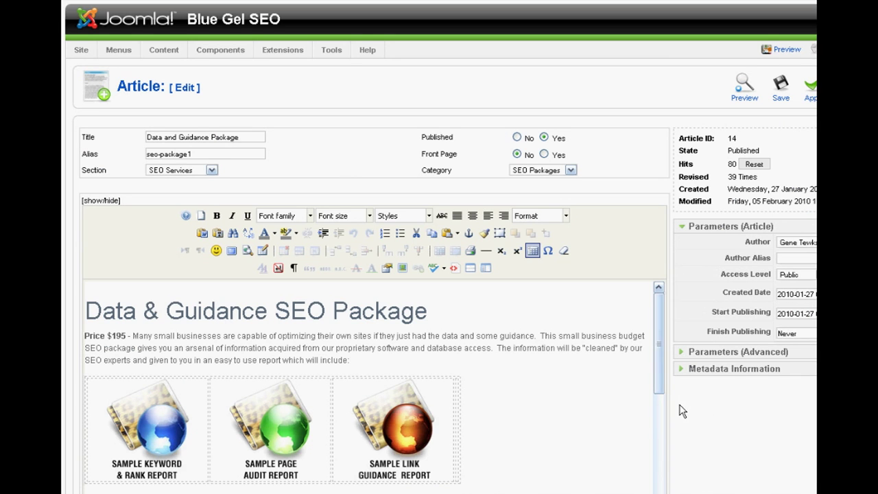
- Format the intro paragraph after "Many sm" as bold, italic and underlined at 14pt
scroll(734, 404, "down", 3)
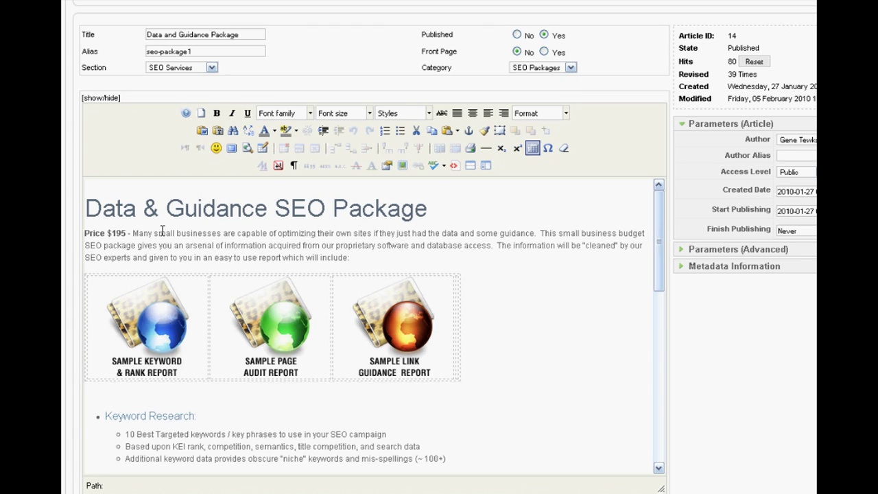
left_click_drag(164, 233, 400, 268)
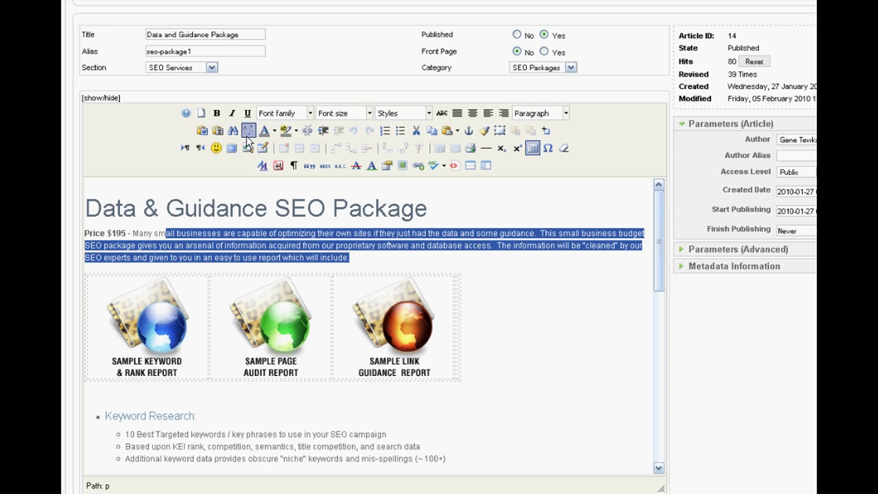
left_click(216, 113)
left_click(246, 113)
left_click(232, 113)
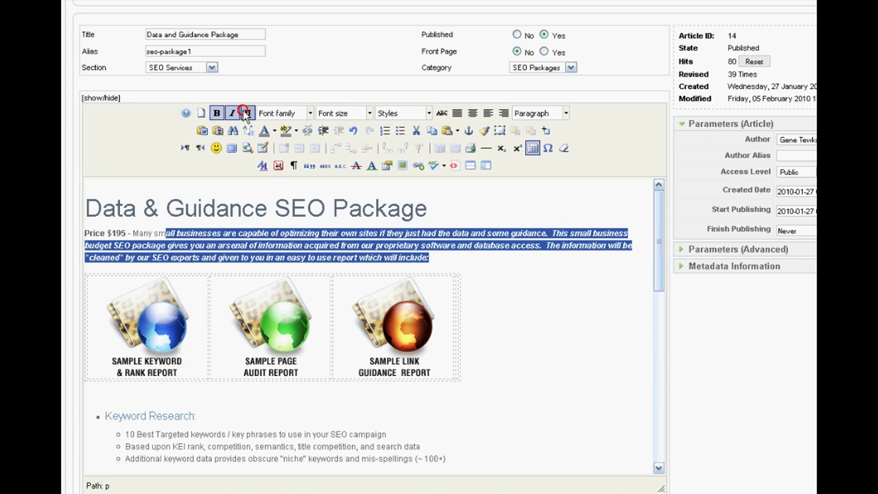
left_click(329, 114)
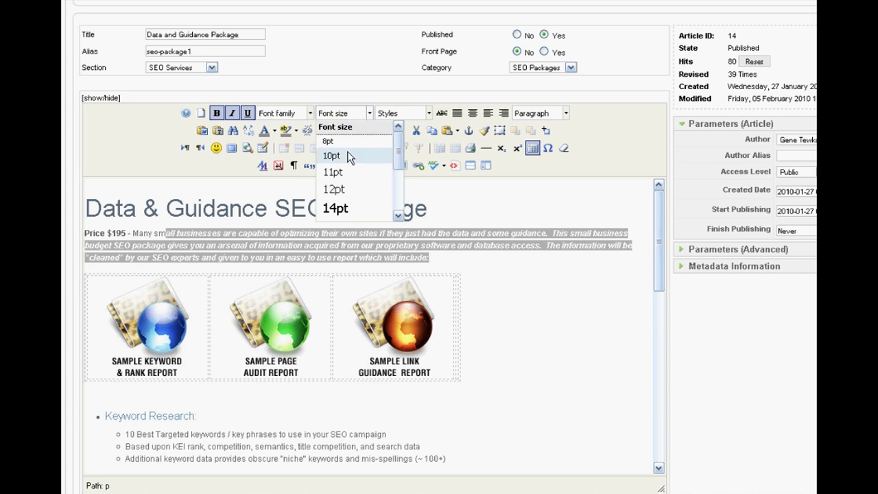
left_click(337, 207)
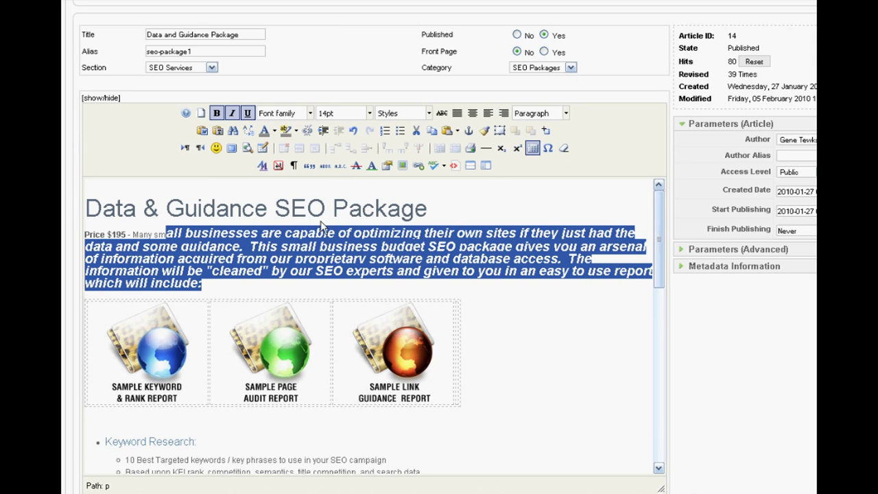
- Link the selected intro text to the Personalized Google Results and SEO article from the SEO Articles category
left_click(416, 166)
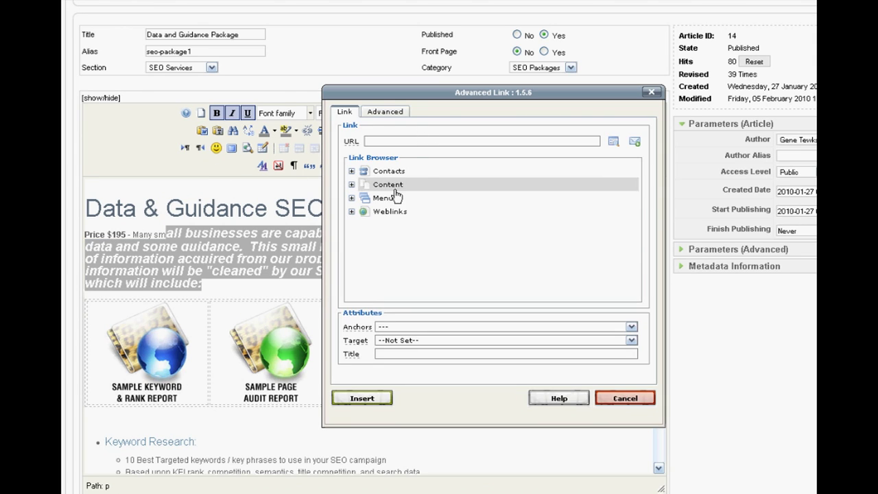
left_click(391, 186)
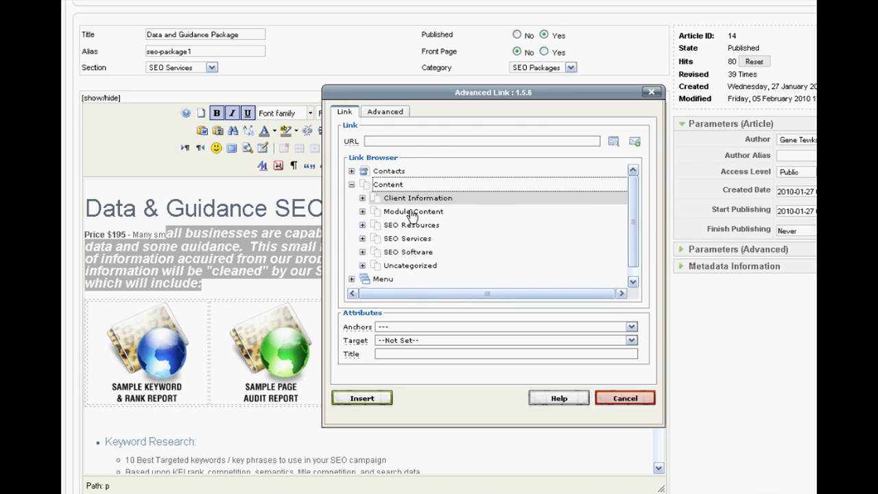
left_click(415, 212)
left_click(427, 238)
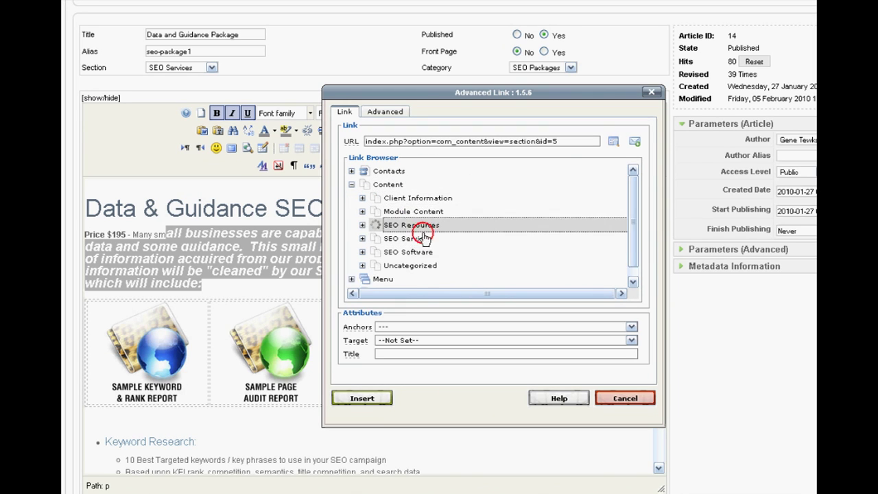
left_click(450, 239)
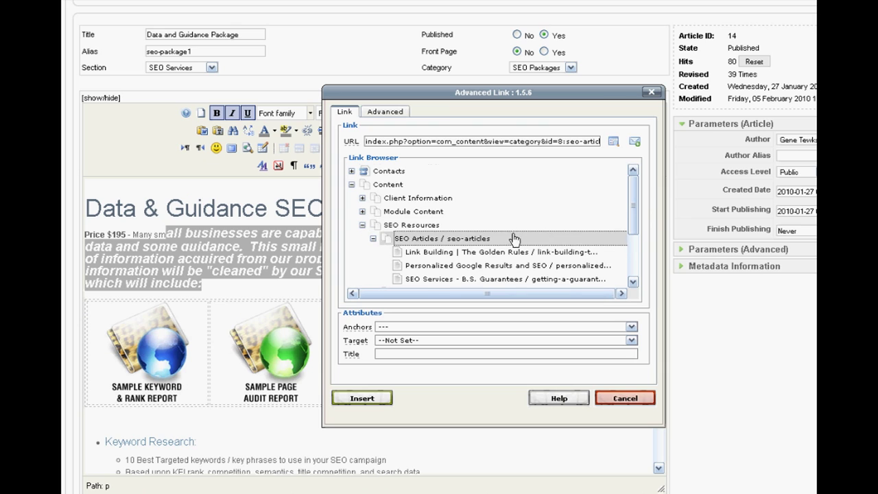
scroll(508, 233, "down", 2)
left_click(454, 234)
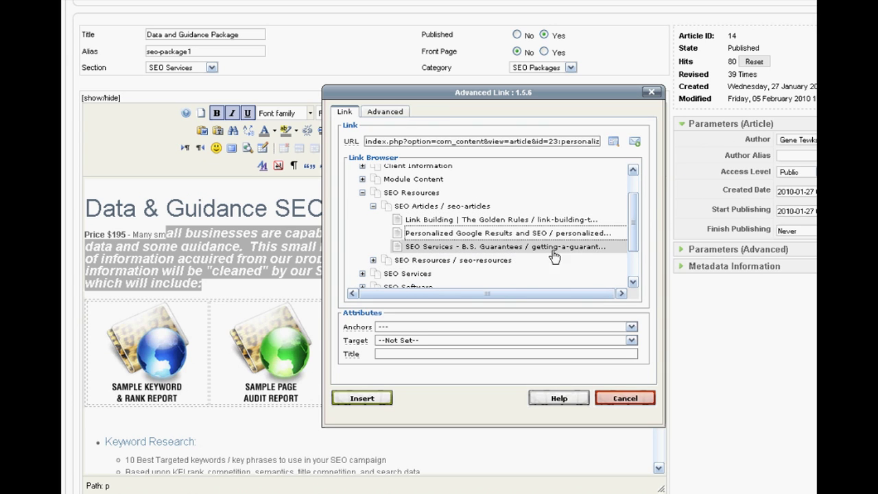
left_click(362, 398)
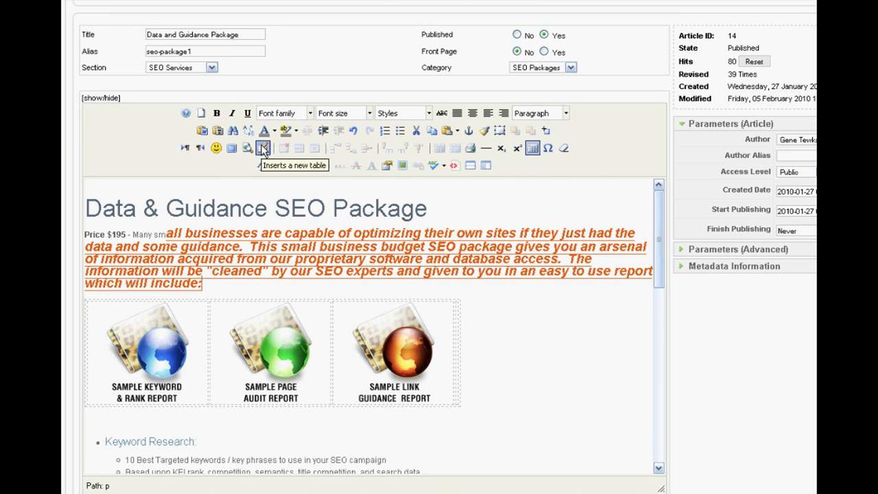
- View the article's HTML source, close it without updating, and look over the article's parameters
left_click(455, 167)
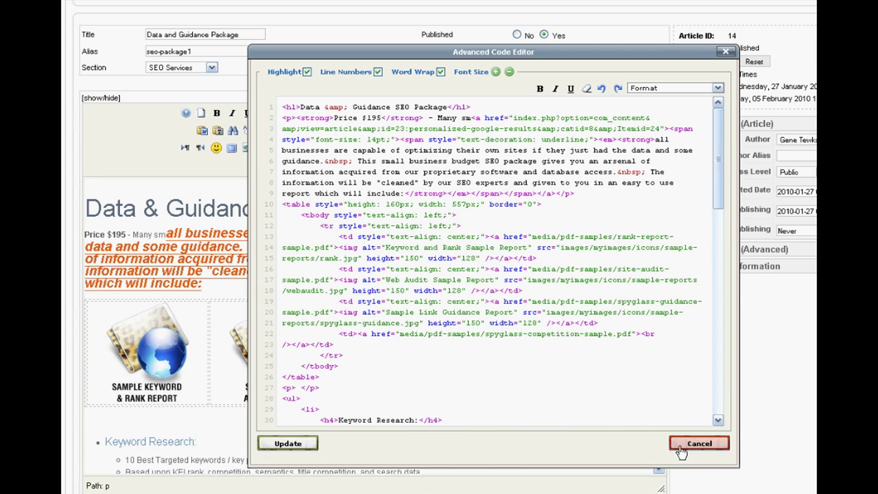
left_click(686, 446)
left_click(545, 331)
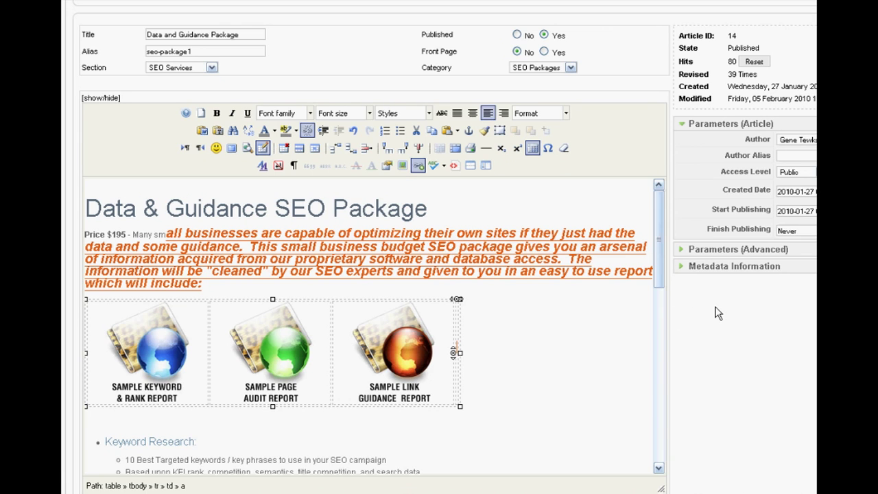
scroll(717, 313, "down", 2)
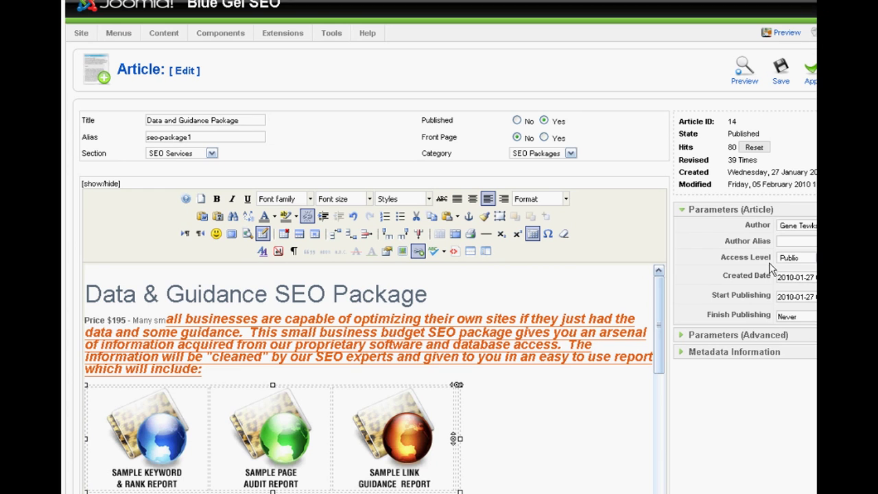
scroll(453, 438, "up", 1)
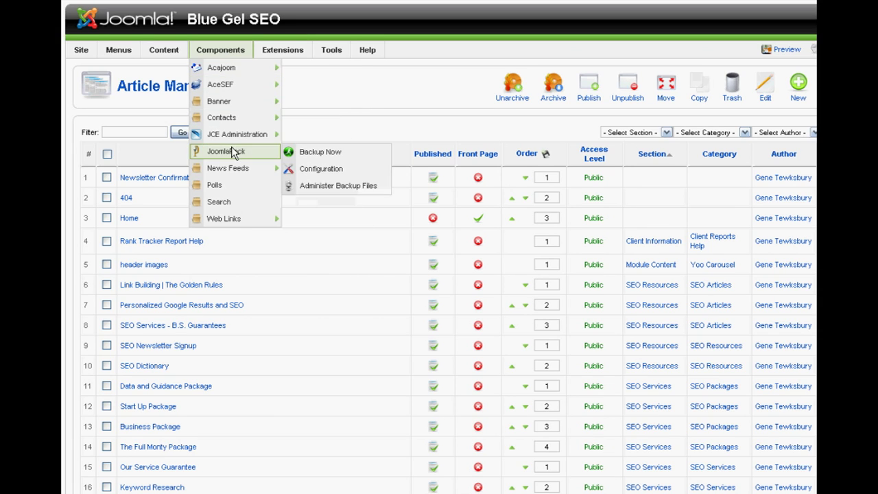
- Look through the installed components' submenus and the category list of the Joomla extensions directory
mouse_move(232, 99)
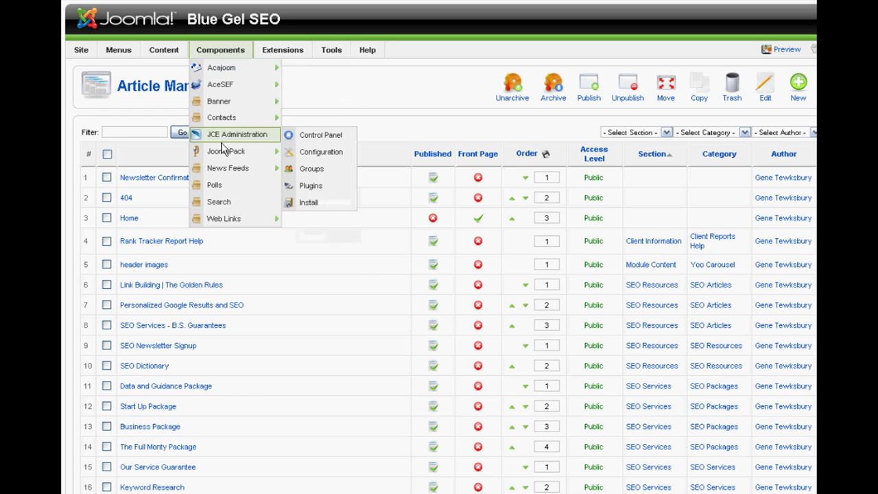
mouse_move(223, 152)
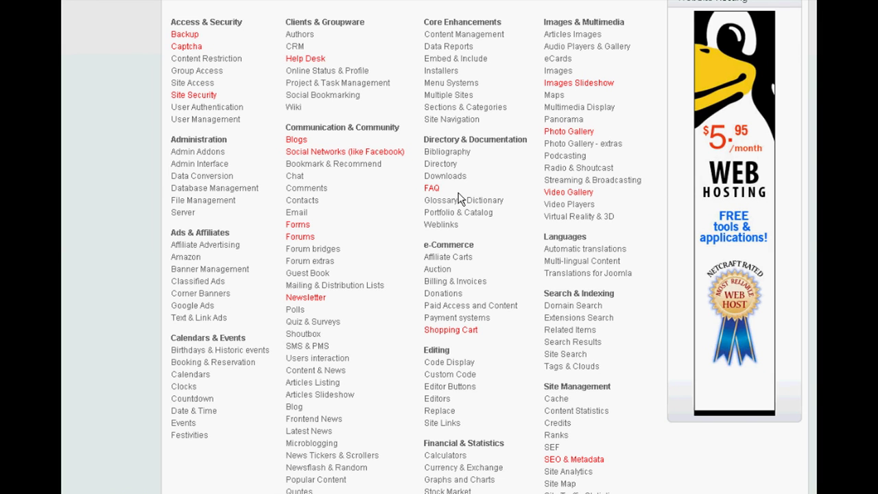
scroll(459, 199, "up", 3)
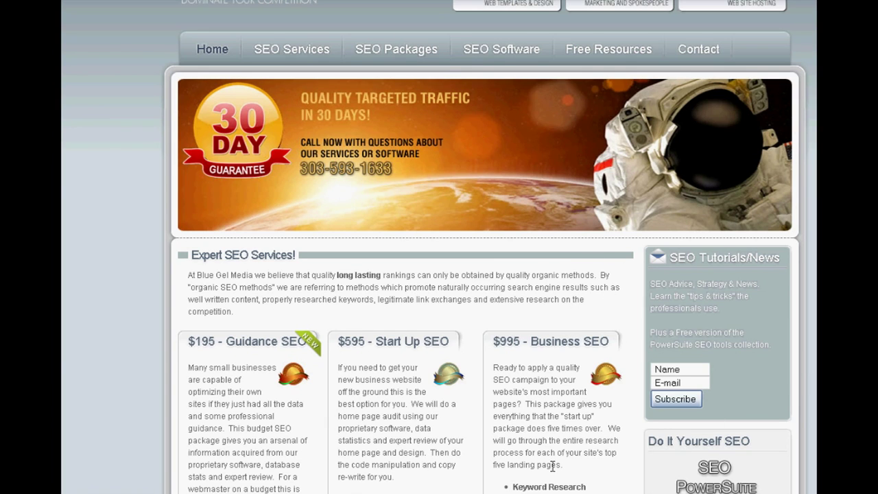
- Examine the SEO package modules on the site's home page, highlighting the $595 - Start Up SEO heading
scroll(552, 466, "down", 3)
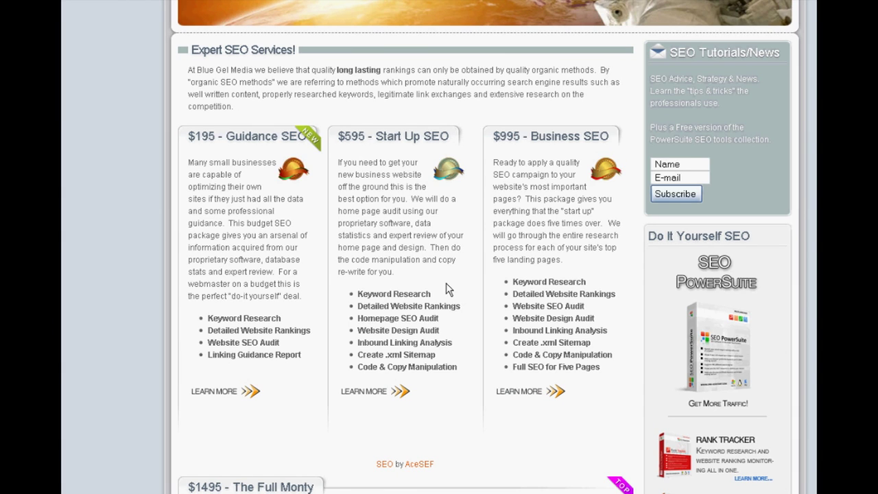
left_click_drag(343, 135, 453, 137)
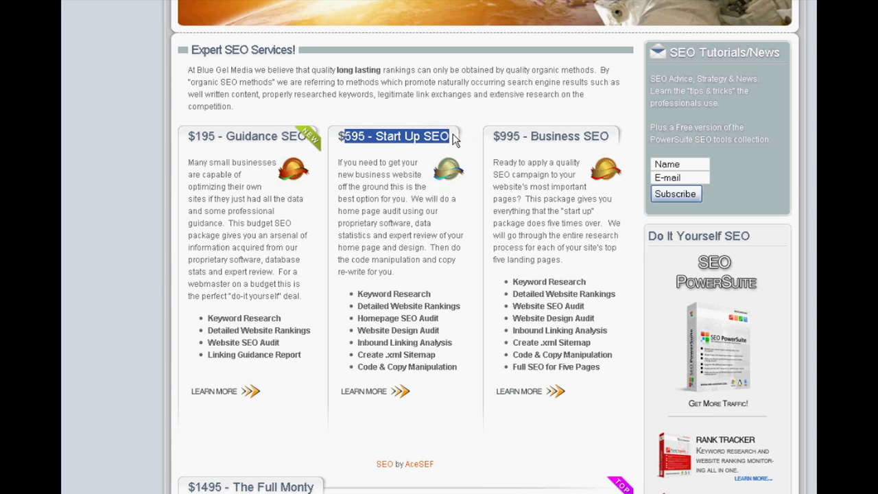
left_click(416, 187)
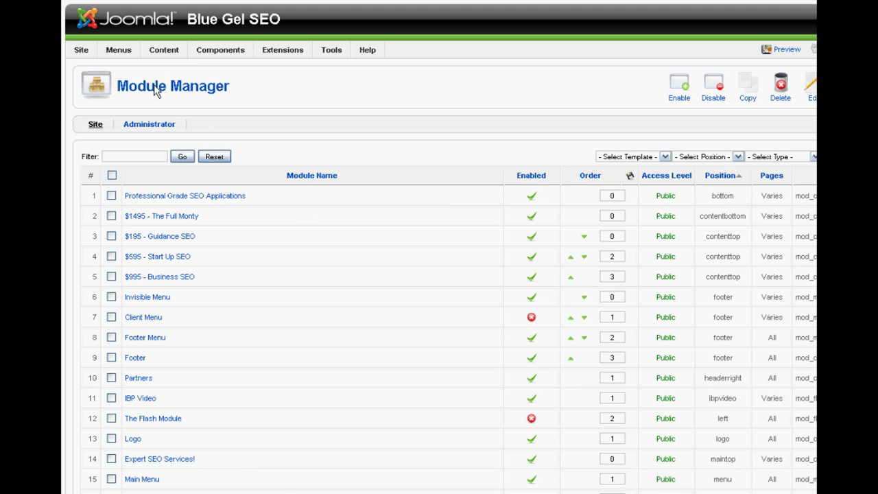
- Disable the $595 - Start Up SEO module, apply the change, and reload the live home page
left_click(142, 259)
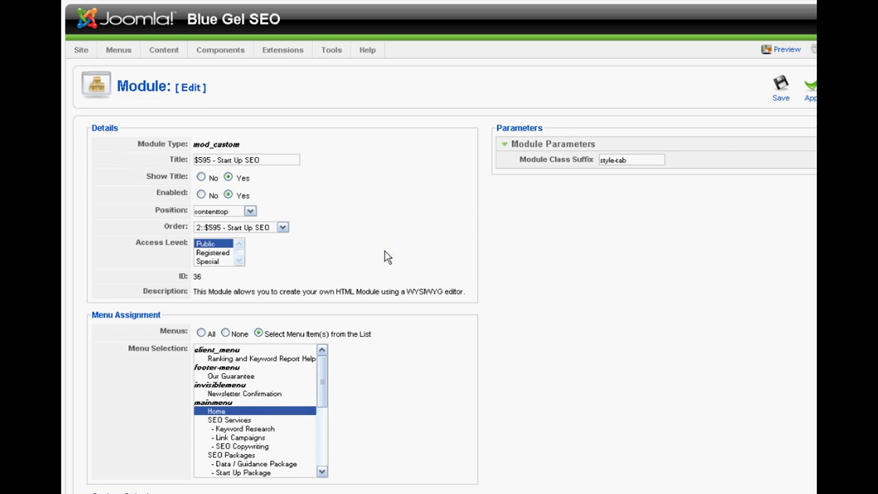
left_click(201, 195)
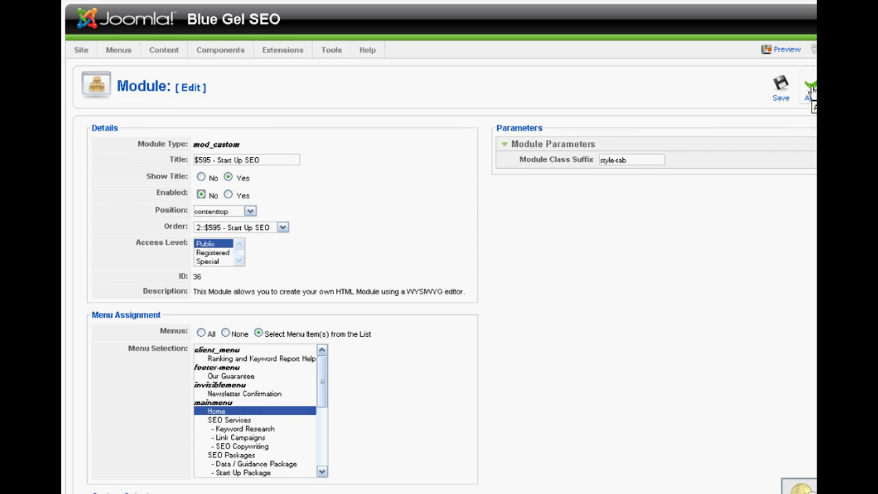
left_click(811, 87)
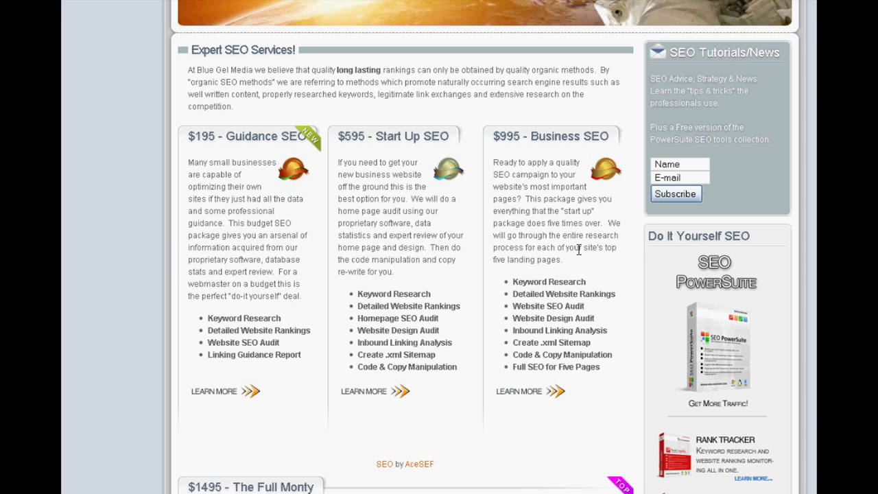
key("F5")
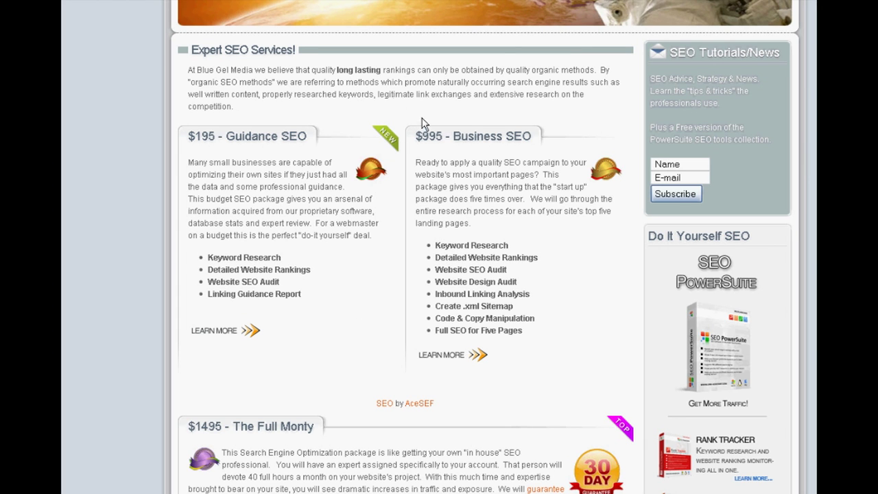
- Look over the live home page's navigation submenus, newsletter sign-up, SEO PowerSuite column and remaining package modules
scroll(415, 108, "up", 3)
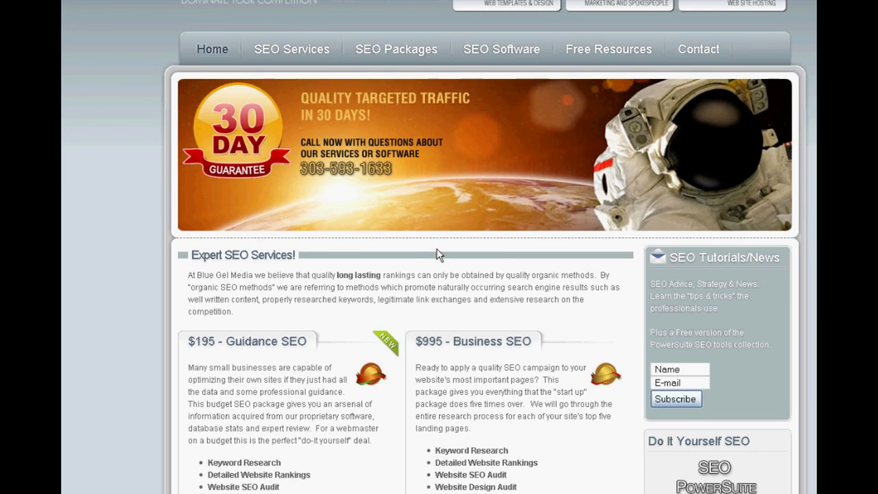
mouse_move(295, 51)
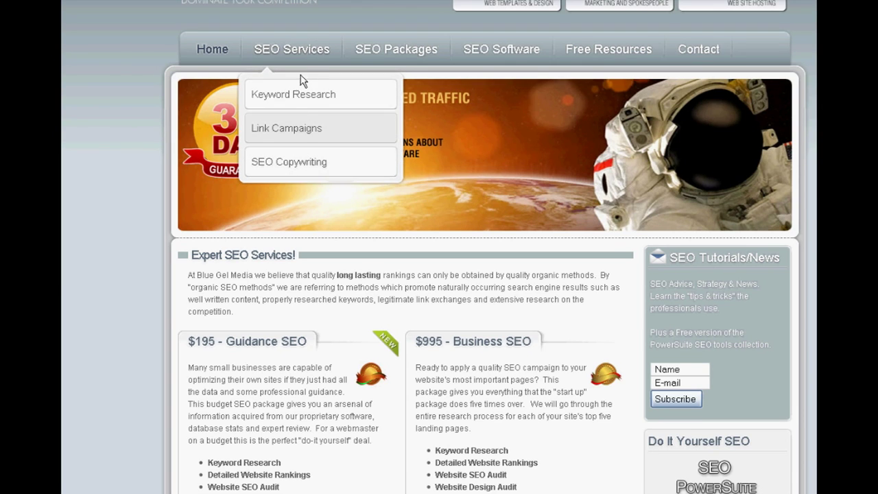
mouse_move(396, 49)
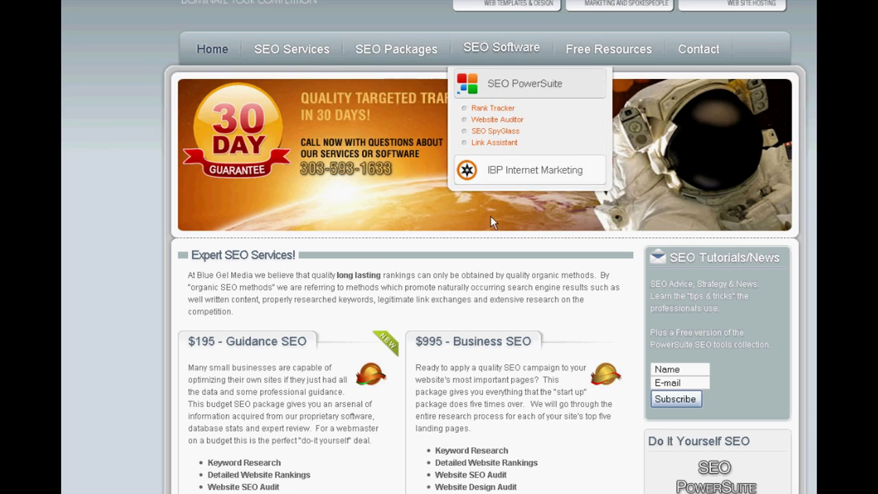
scroll(492, 297, "down", 2)
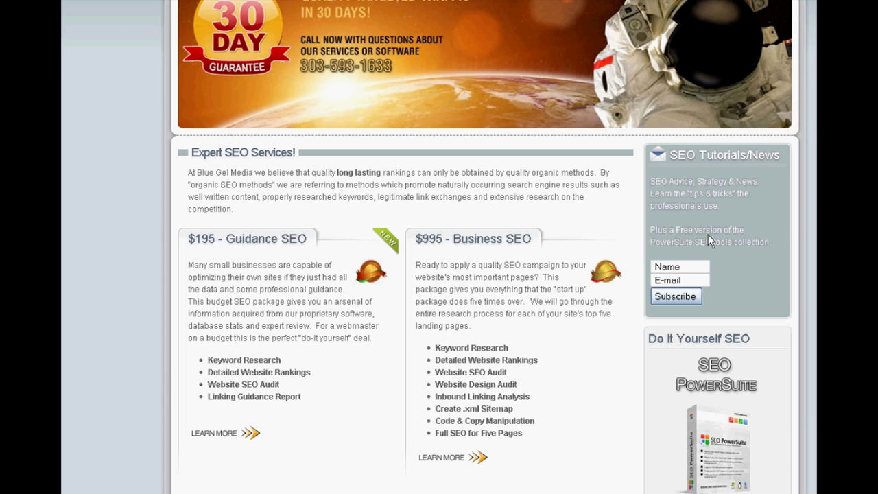
scroll(710, 240, "down", 3)
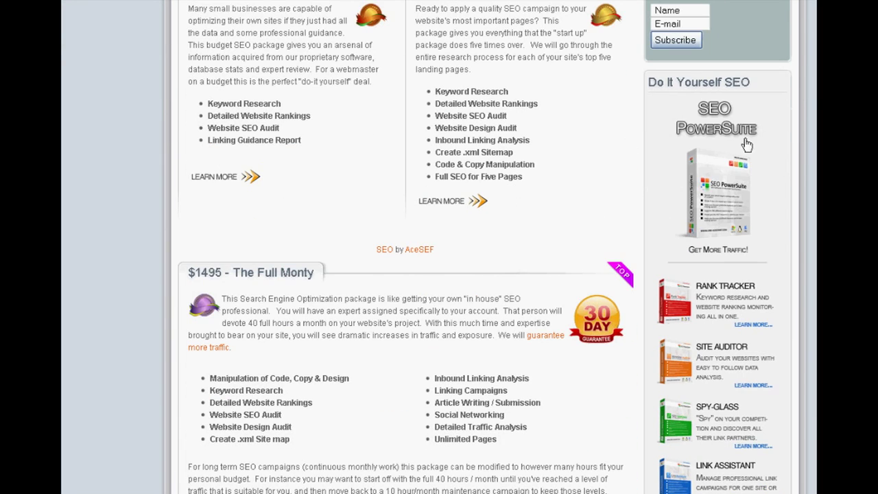
scroll(718, 201, "up", 4)
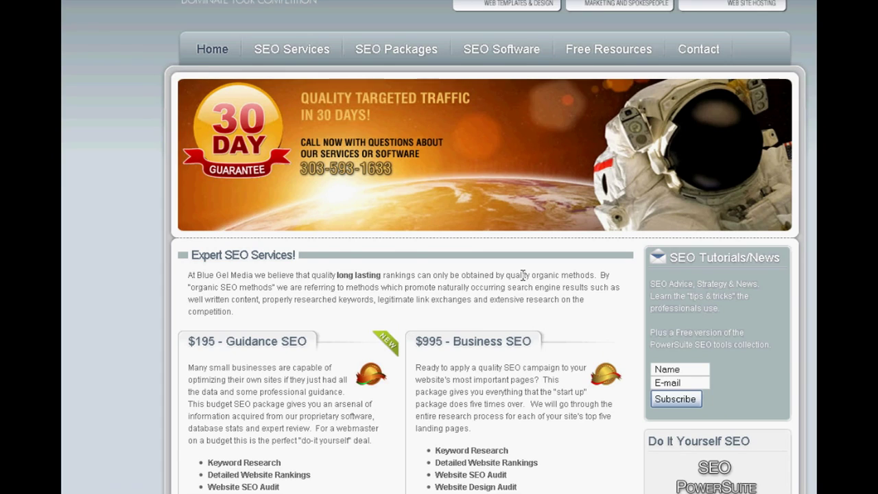